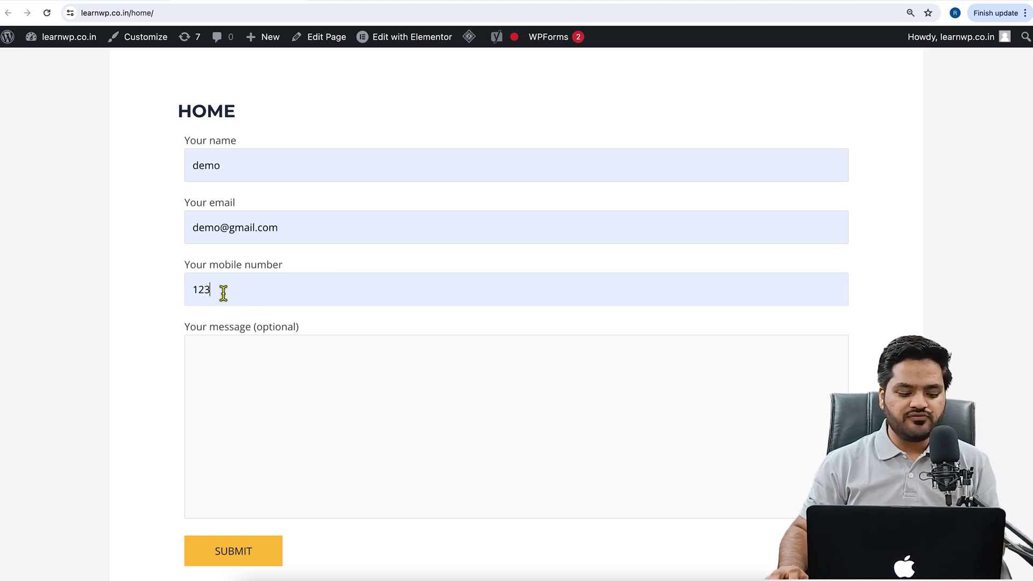
# Submit the test form with mobile number 123 and highlight the message-sent confirmation.
pyautogui.doubleClick(202, 291)
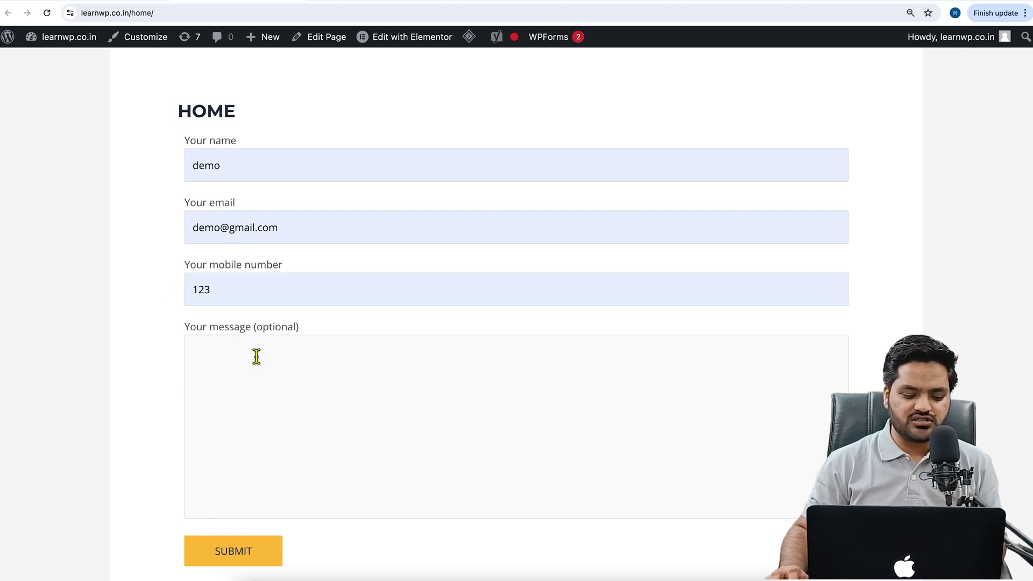
pyautogui.write('demo')
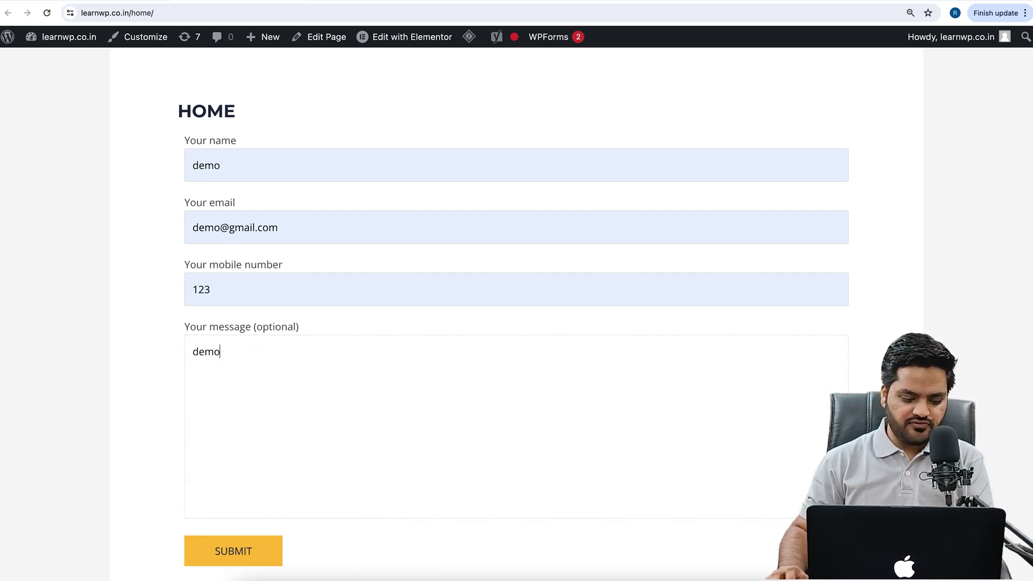
pyautogui.scroll(-3, 180, 345)
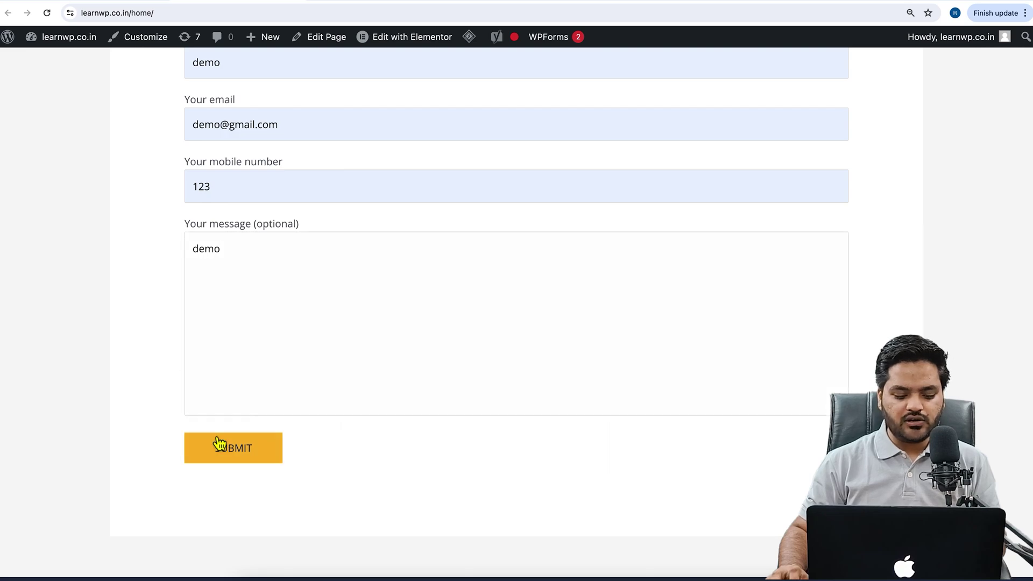
pyautogui.click(219, 443)
pyautogui.moveTo(214, 499); pyautogui.dragTo(408, 505)
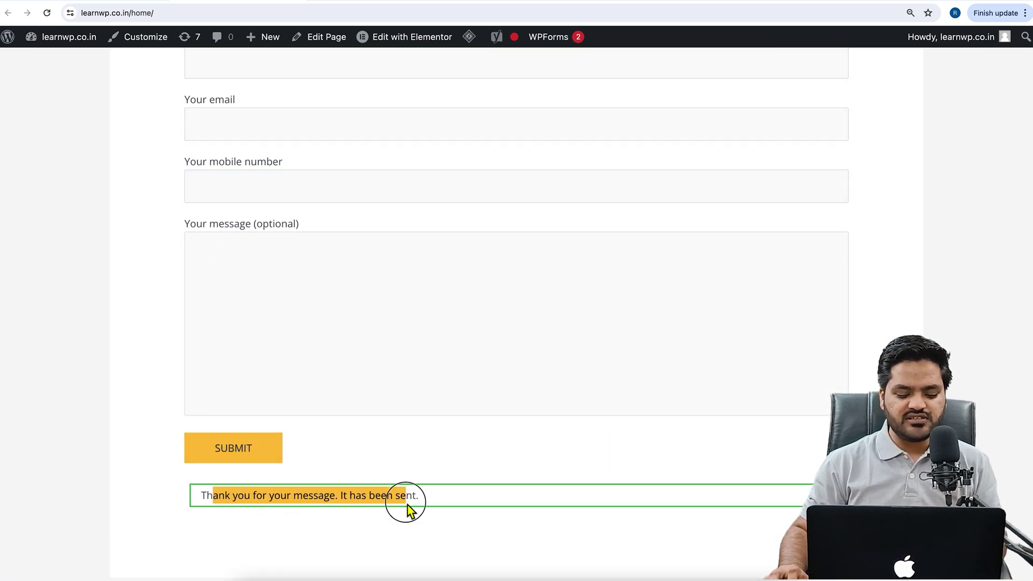
# Refresh the Gmail inbox, read the new learnwp.co.in notification, then return to the contact page.
pyautogui.click(379, 4)
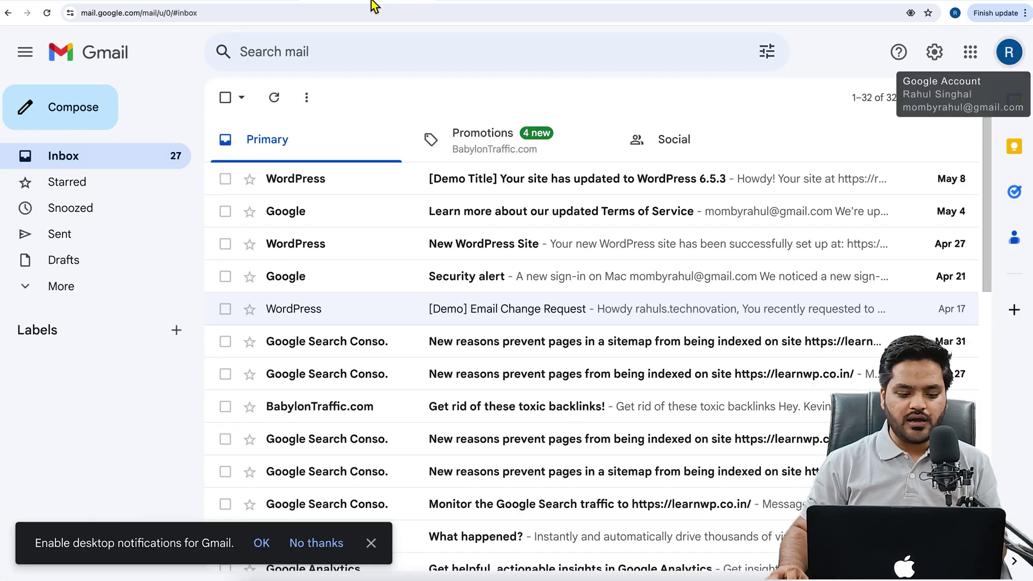
pyautogui.click(284, 110)
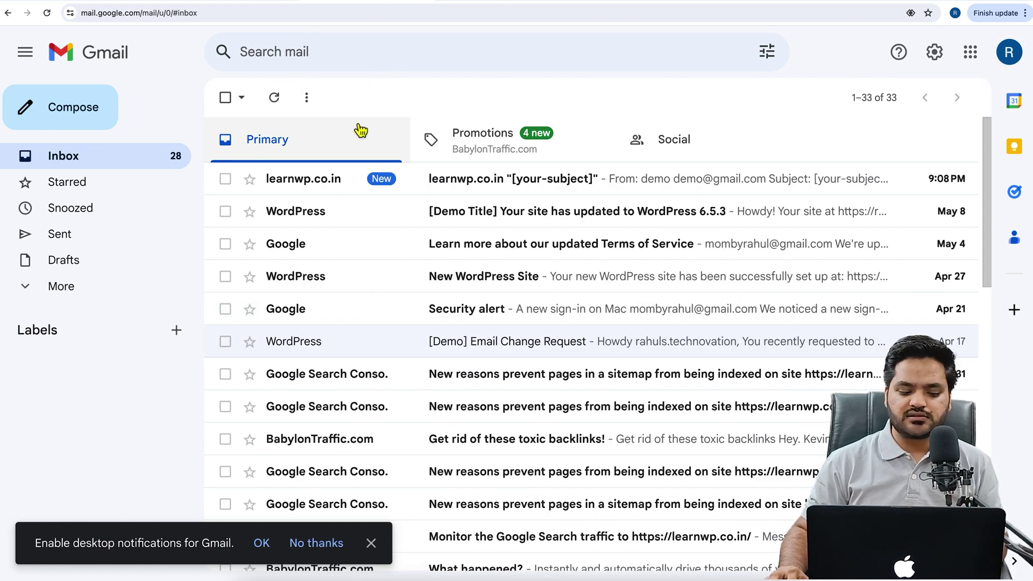
pyautogui.click(489, 182)
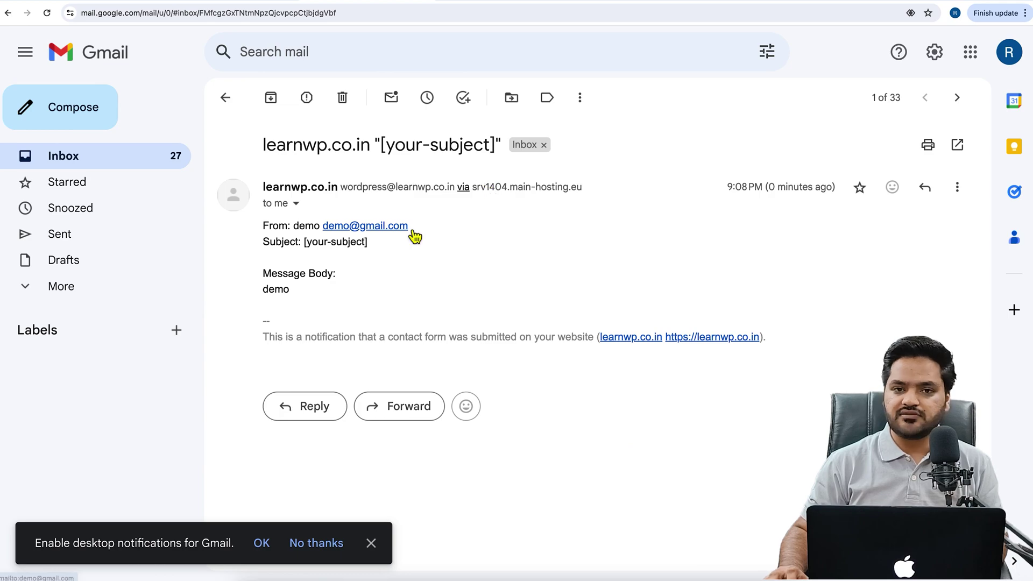
pyautogui.hotkey('alt', 'Left')
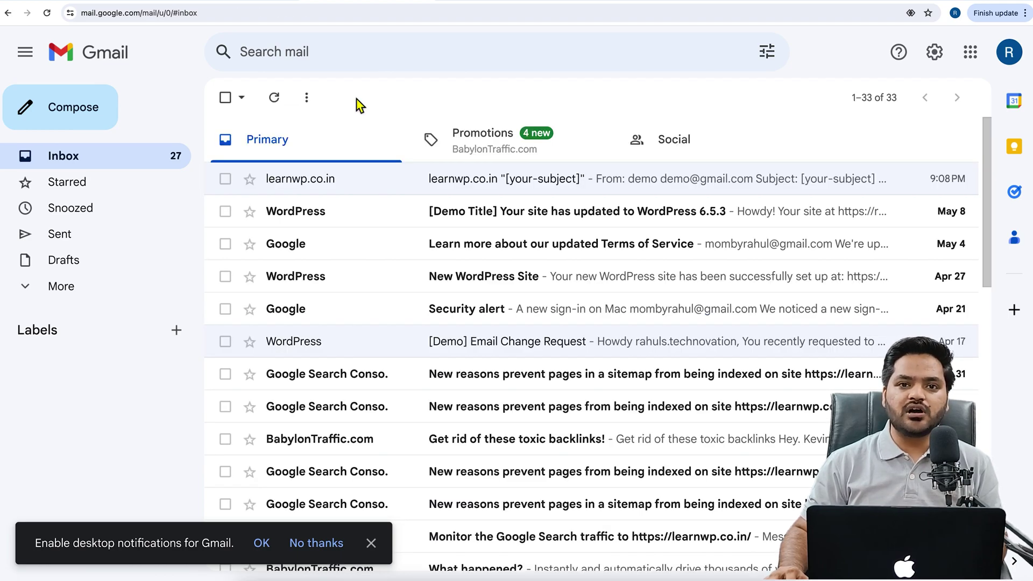
pyautogui.click(234, 2)
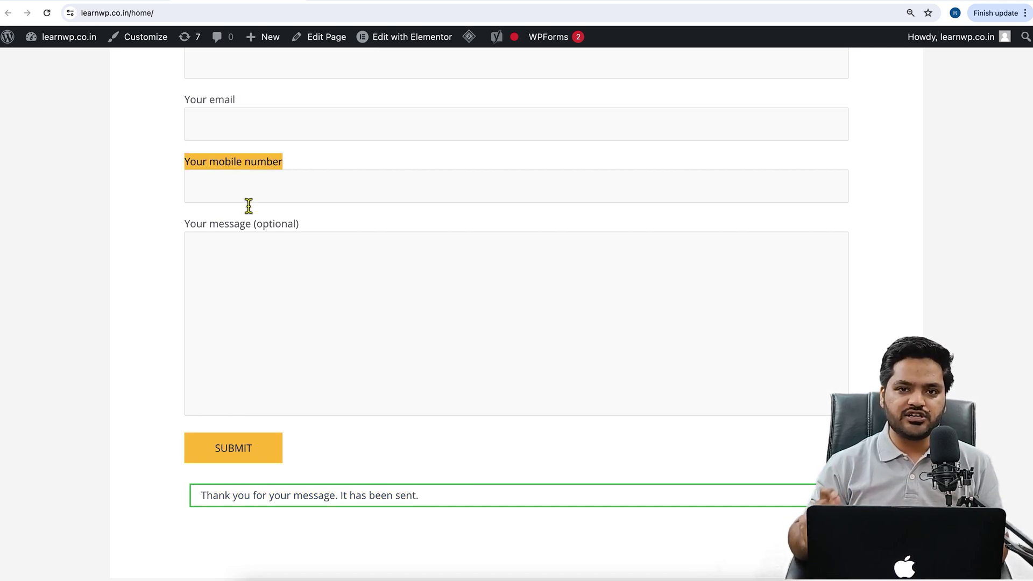
# In the form editor, position the cursor inside the [tel* tel-663] tag for minlength:10 maxlength:10.
pyautogui.click(111, 4)
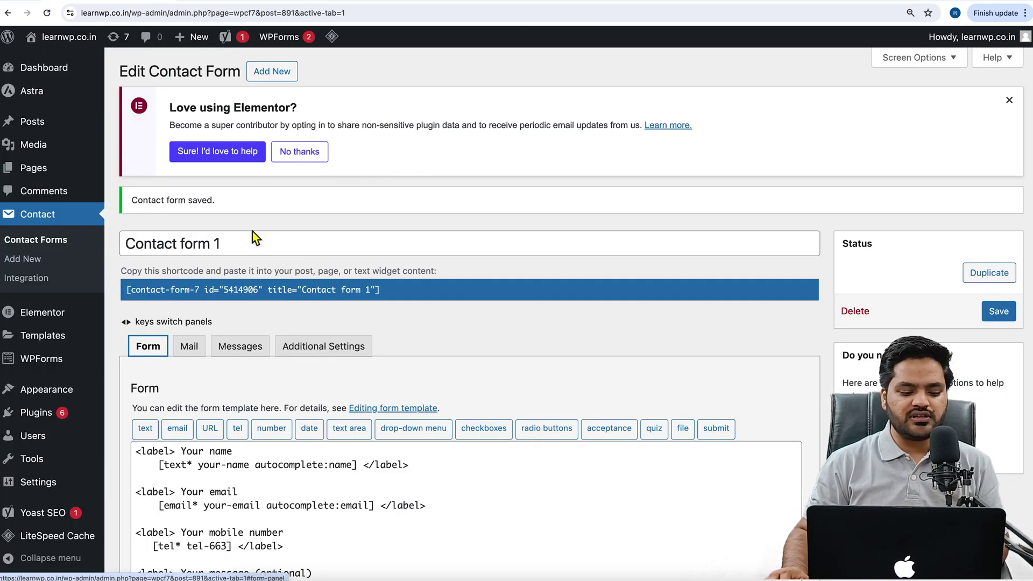
pyautogui.scroll(-1, 252, 232)
pyautogui.scroll(-3, 252, 232)
pyautogui.scroll(-3, 253, 238)
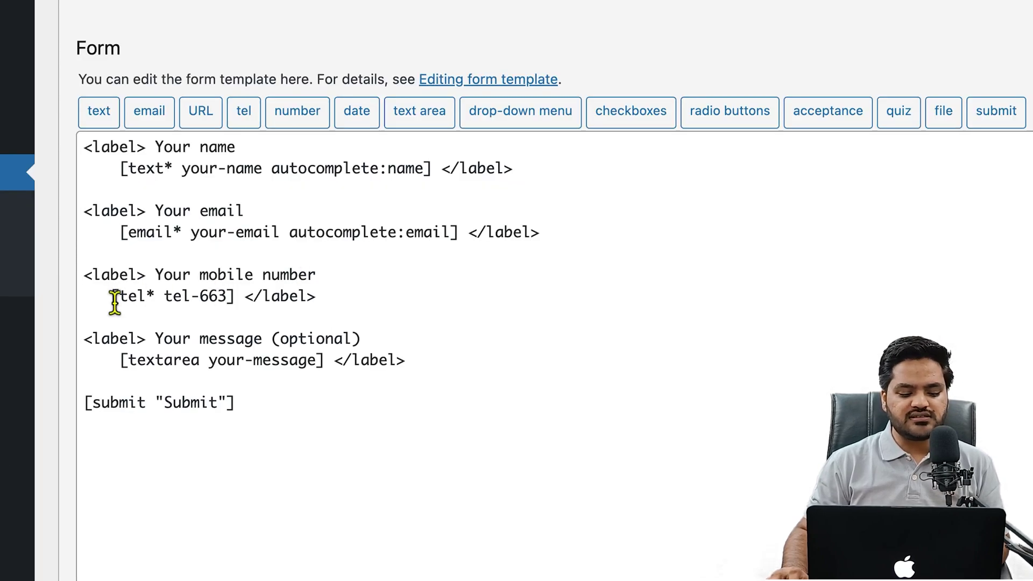
pyautogui.moveTo(114, 303); pyautogui.dragTo(314, 301)
pyautogui.click(326, 303)
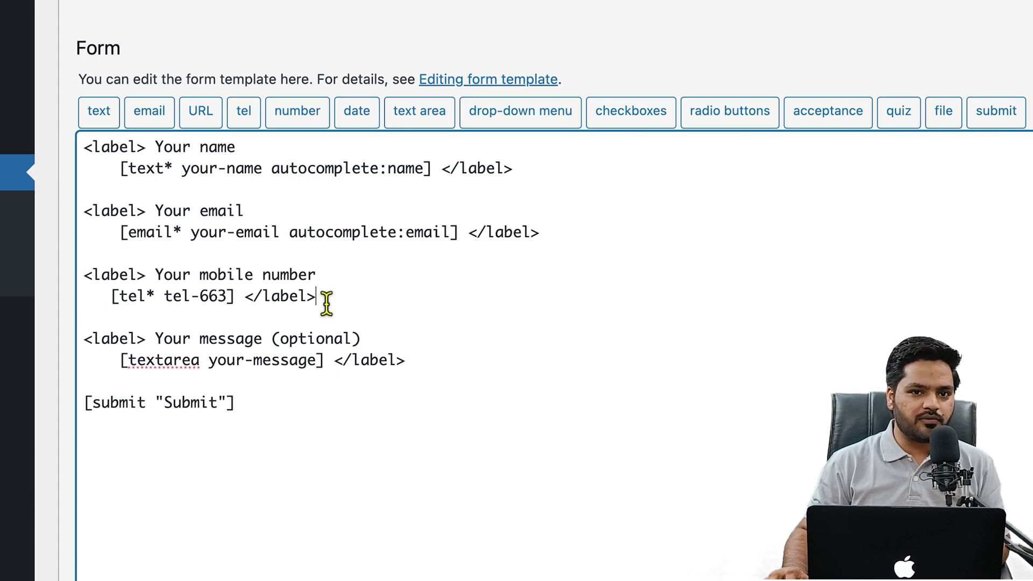
pyautogui.click(231, 299)
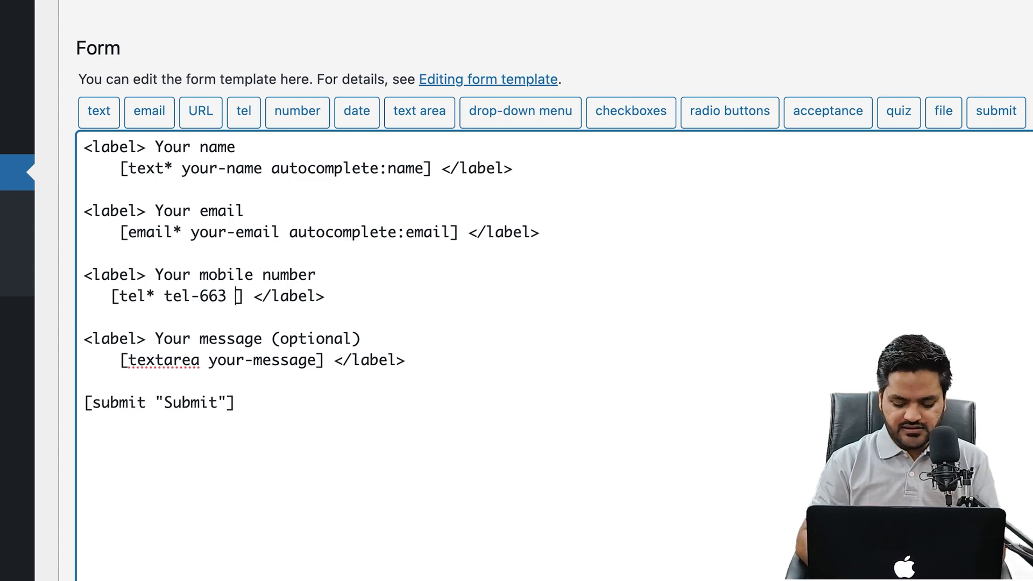
pyautogui.write('minlen')
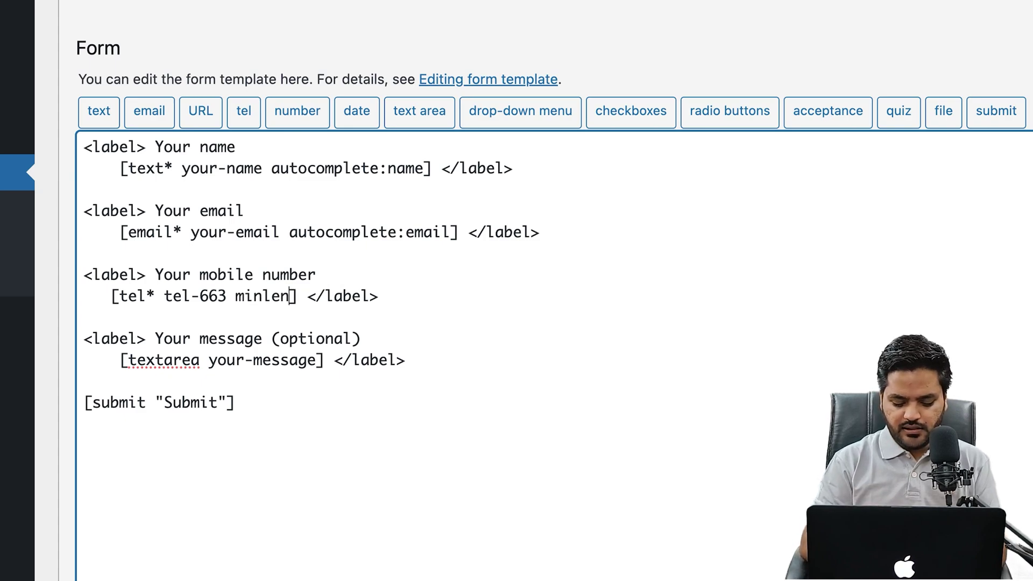
pyautogui.write('gth:10 ')
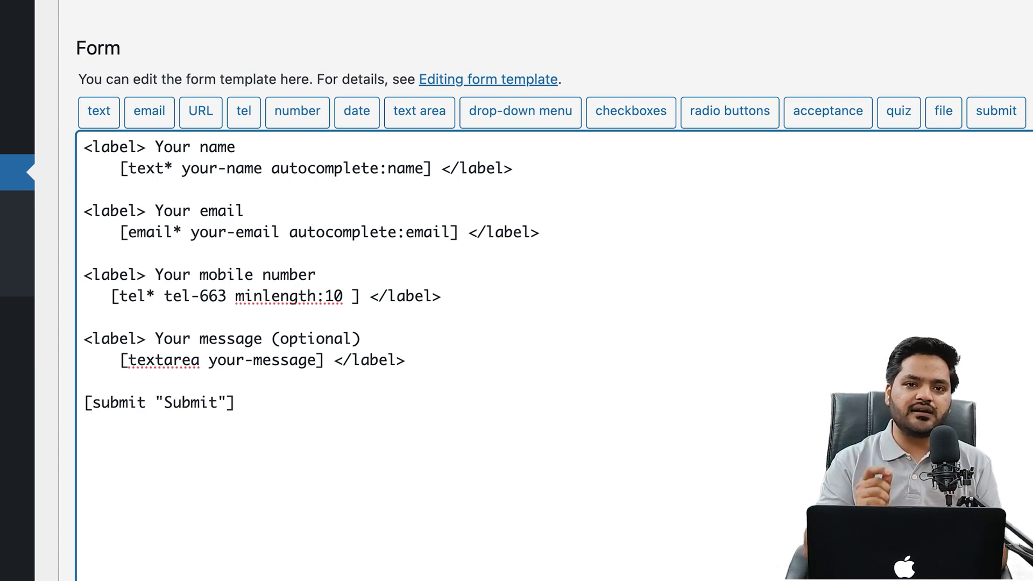
pyautogui.write('maxlen')
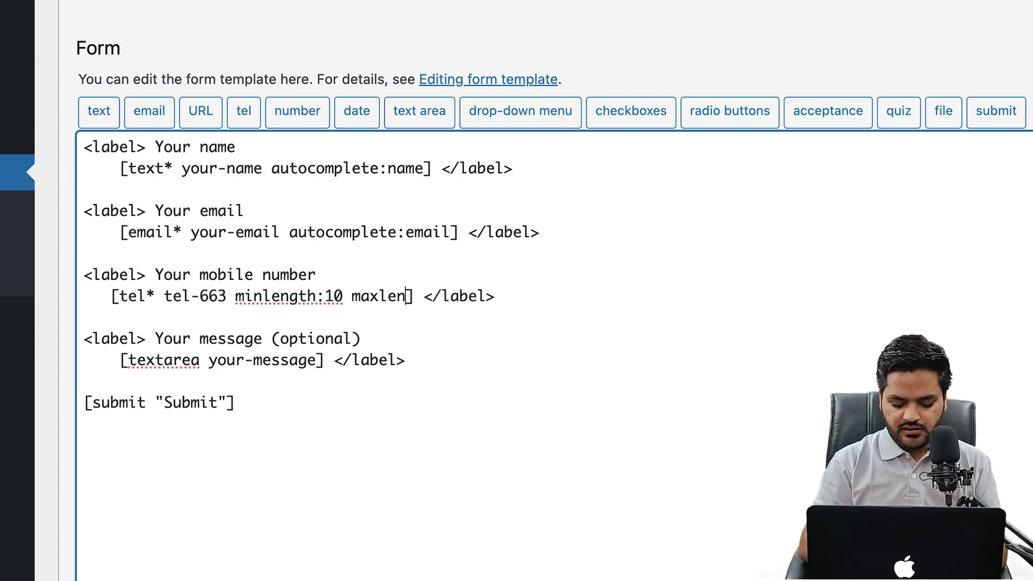
pyautogui.write('gth:10')
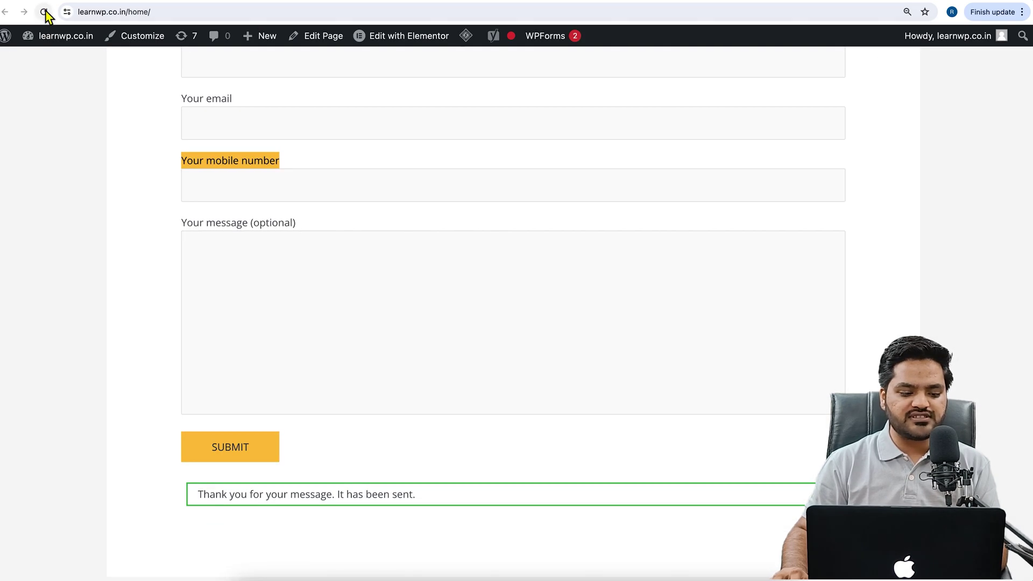
pyautogui.click(45, 12)
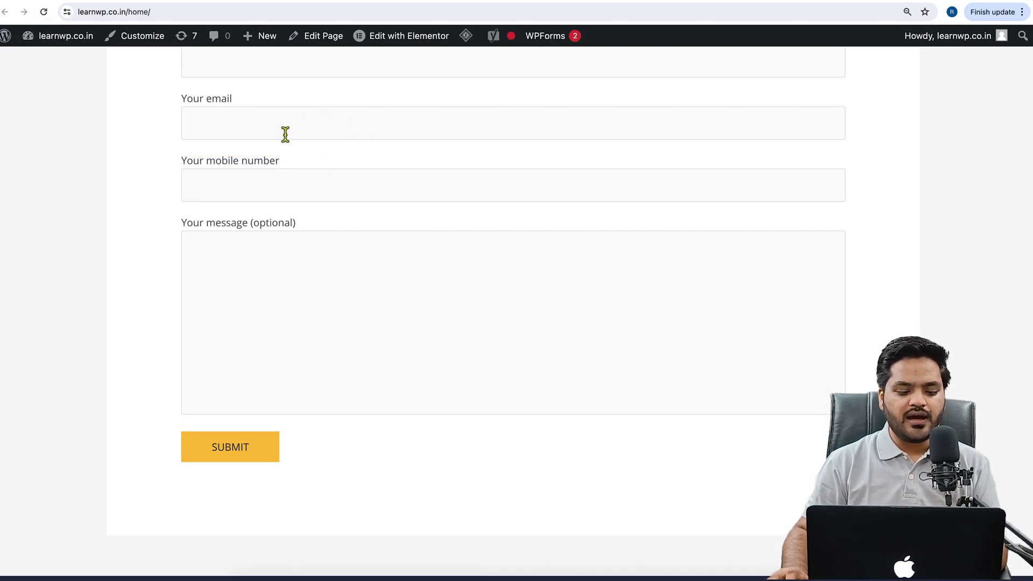
pyautogui.scroll(2, 279, 134)
pyautogui.click(272, 121)
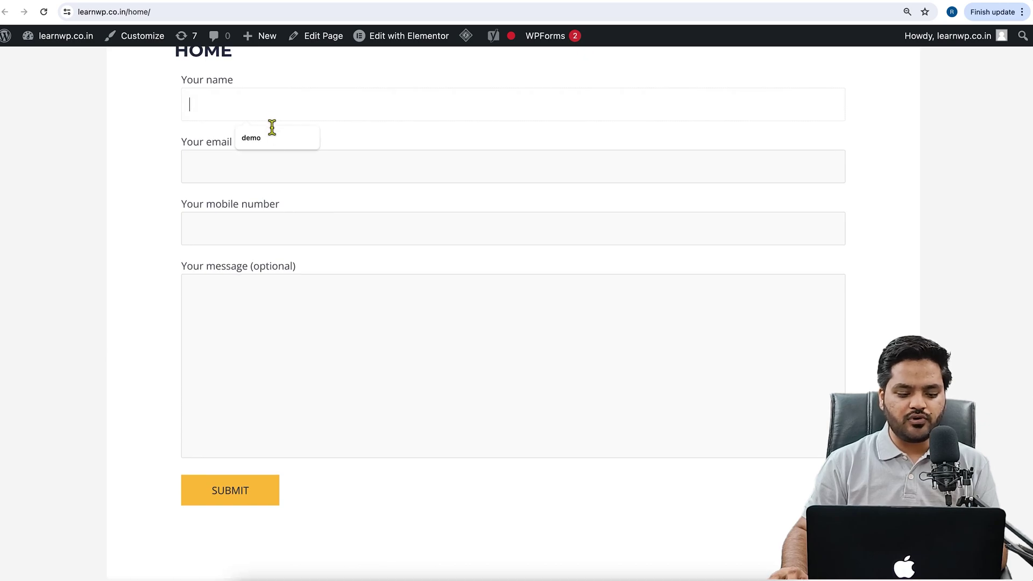
pyautogui.click(270, 139)
pyautogui.click(252, 171)
pyautogui.click(260, 208)
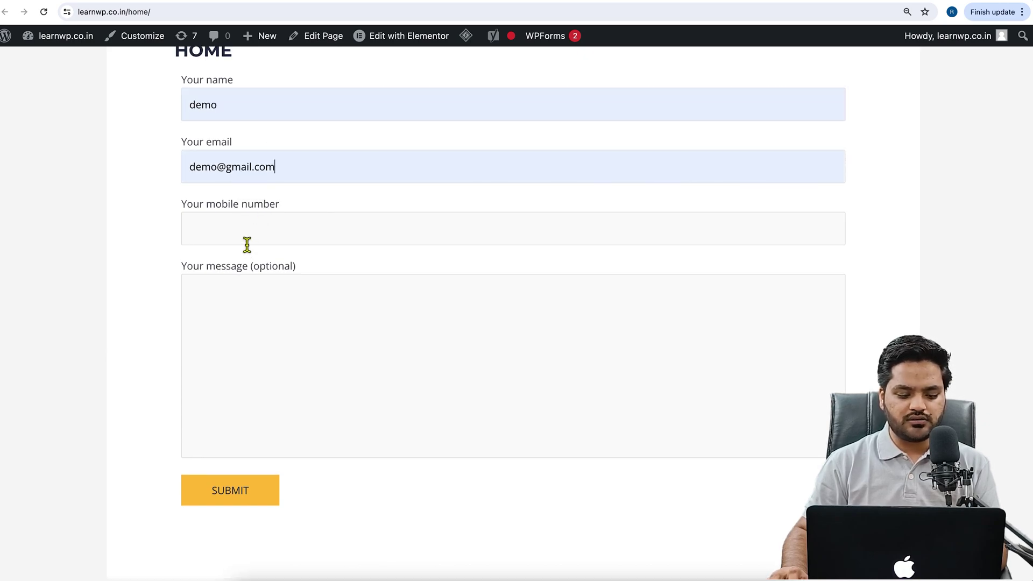
pyautogui.click(246, 241)
pyautogui.write('1234')
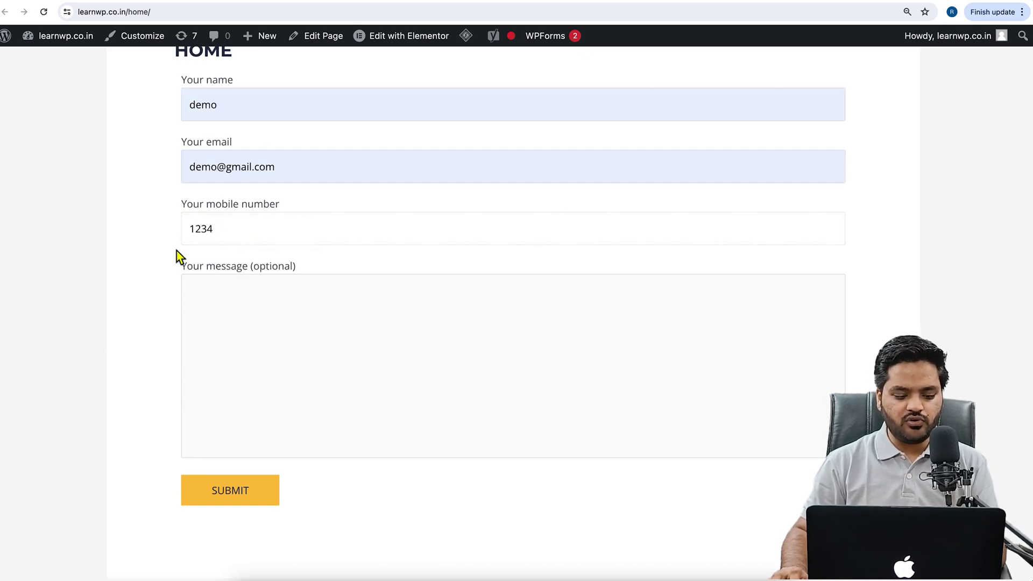
pyautogui.click(211, 310)
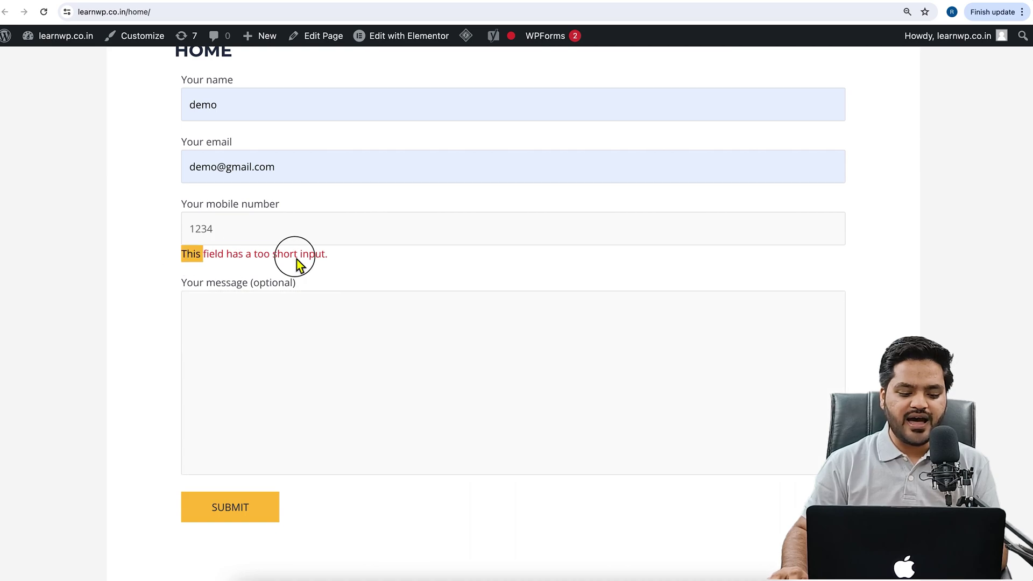
pyautogui.moveTo(182, 254); pyautogui.dragTo(327, 260)
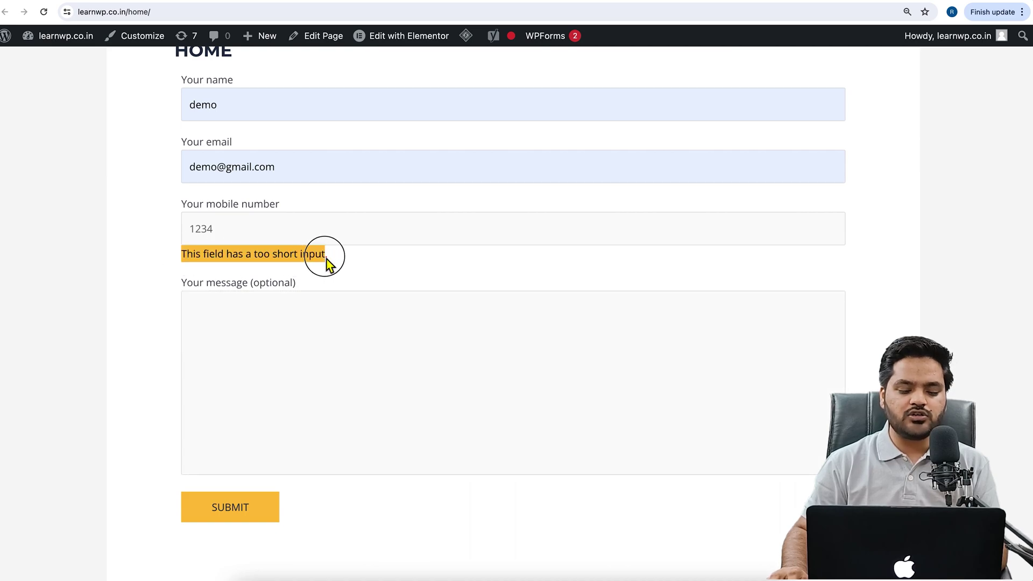
# Edit the mobile number, fill in the message, and submit to get the too-short input error.
pyautogui.click(255, 234)
pyautogui.write('56789')
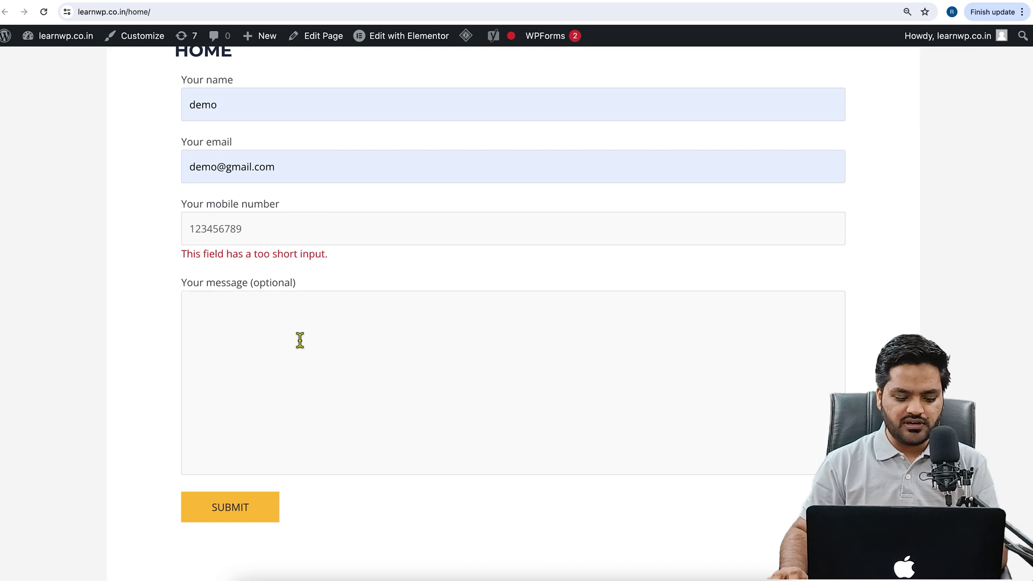
pyautogui.click(300, 340)
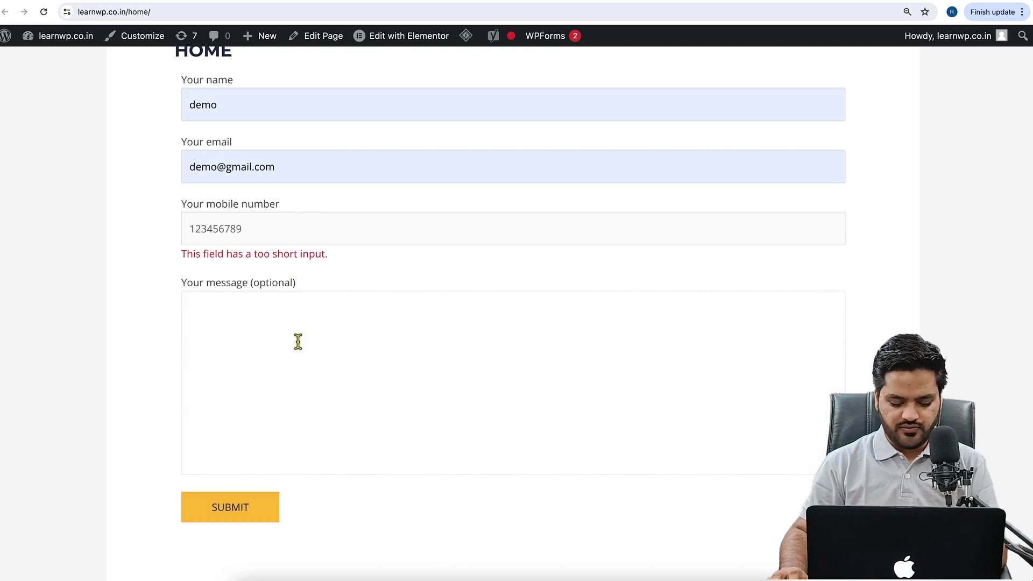
pyautogui.write('demo')
pyautogui.click(234, 517)
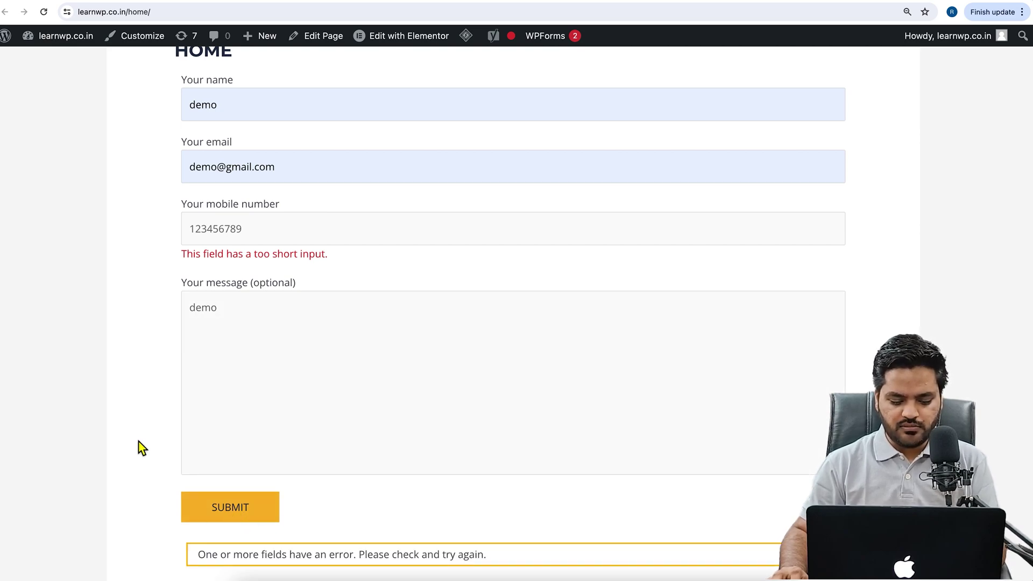
pyautogui.moveTo(182, 263); pyautogui.dragTo(334, 266)
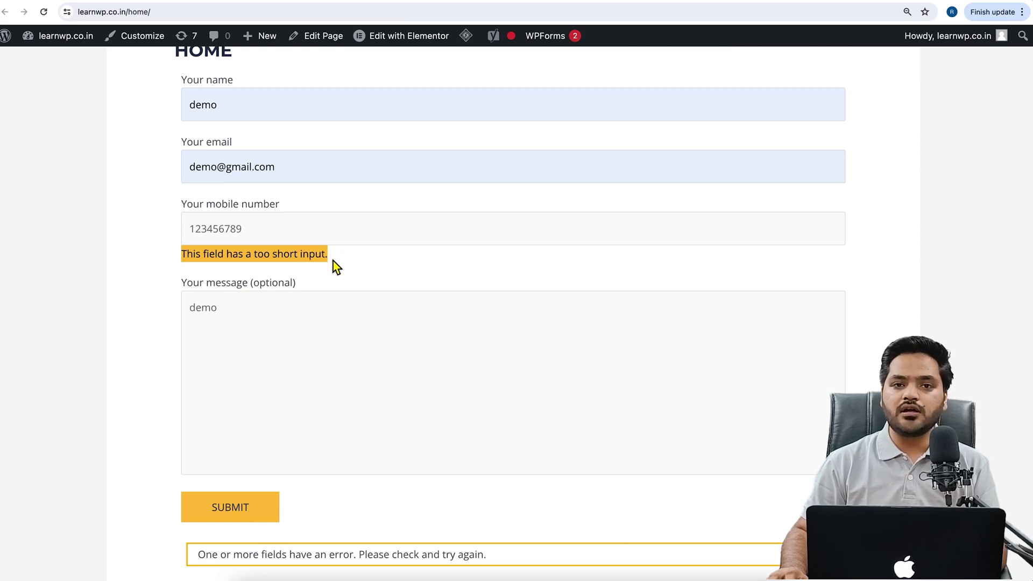
pyautogui.click(285, 235)
pyautogui.write('0')
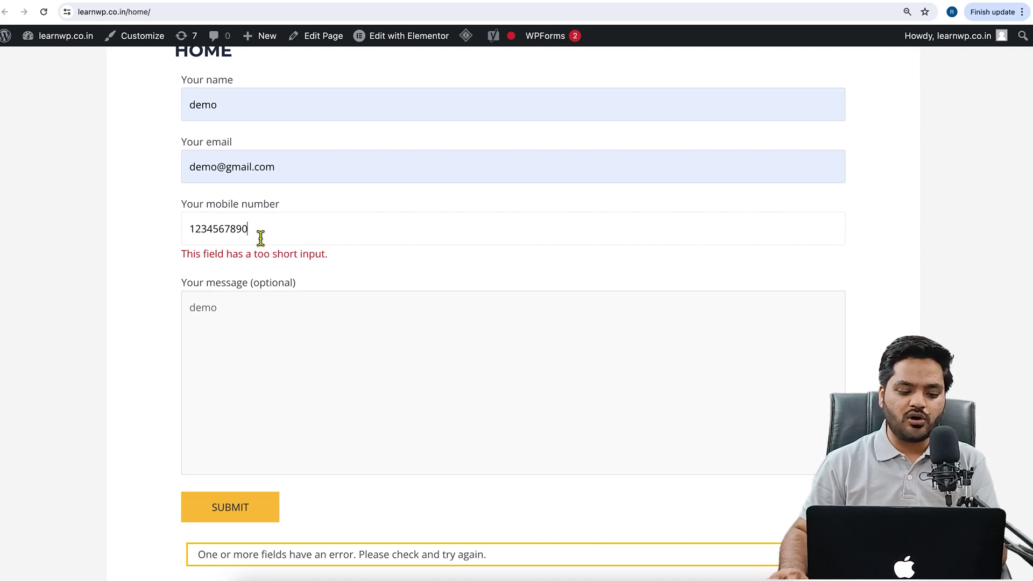
pyautogui.moveTo(260, 237); pyautogui.dragTo(184, 233)
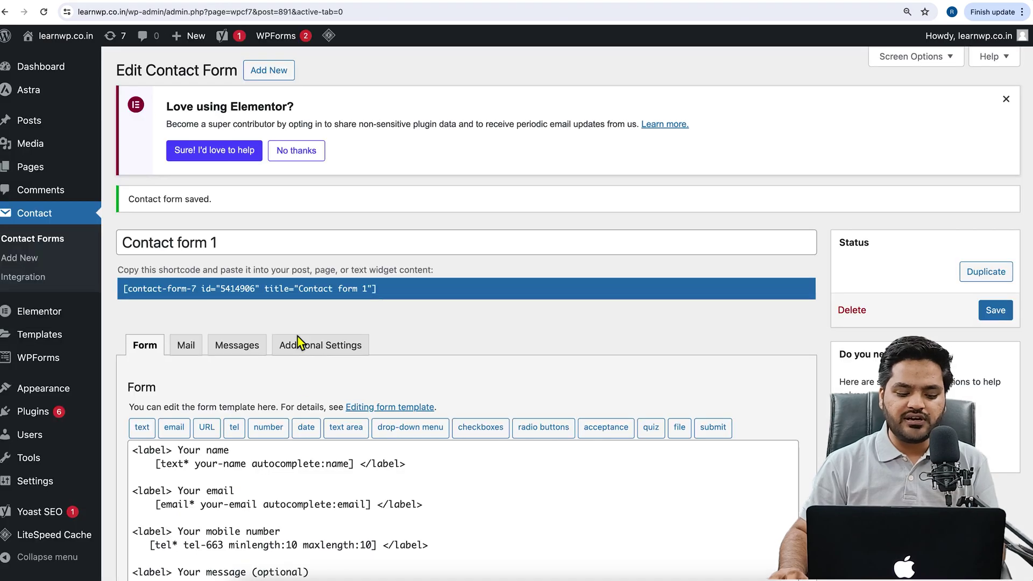
pyautogui.scroll(-2, 296, 379)
pyautogui.scroll(-2, 295, 379)
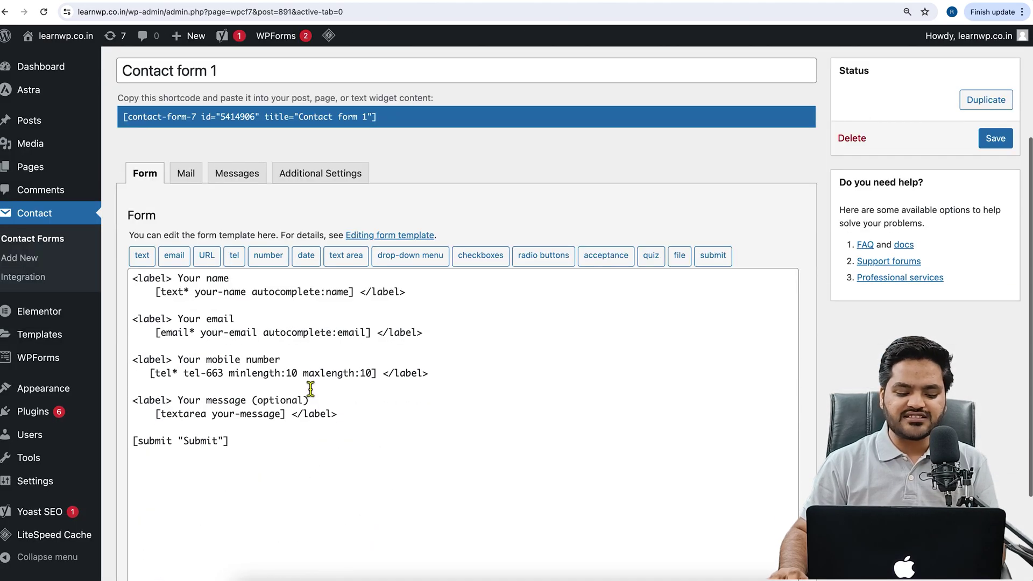
pyautogui.moveTo(304, 373); pyautogui.dragTo(373, 379)
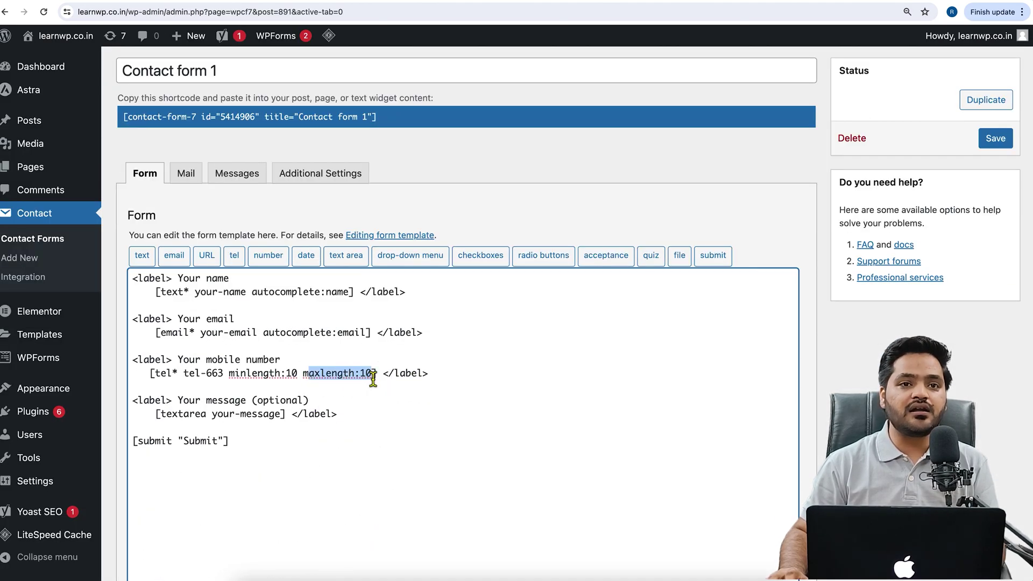
pyautogui.click(242, 1)
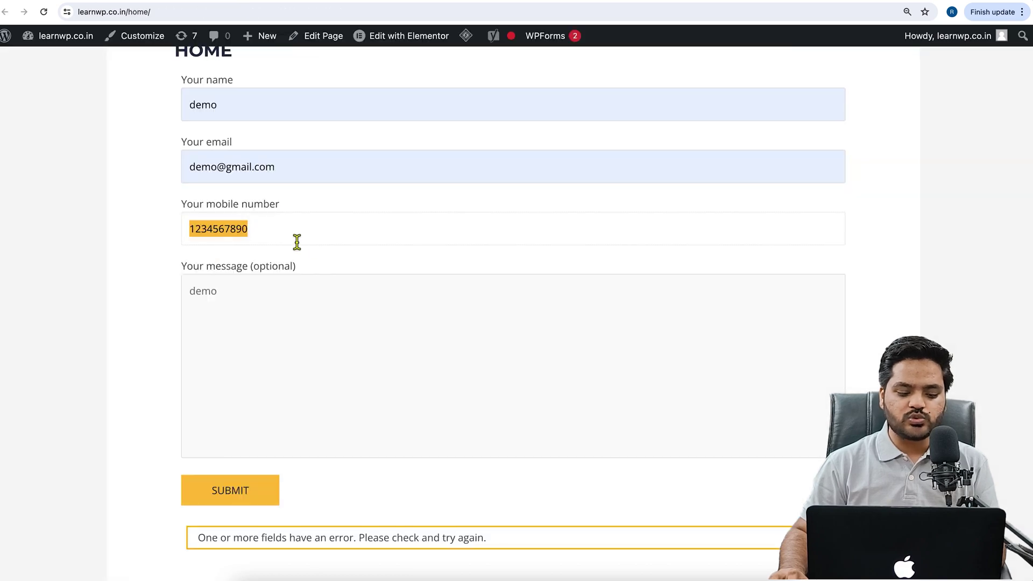
pyautogui.click(279, 230)
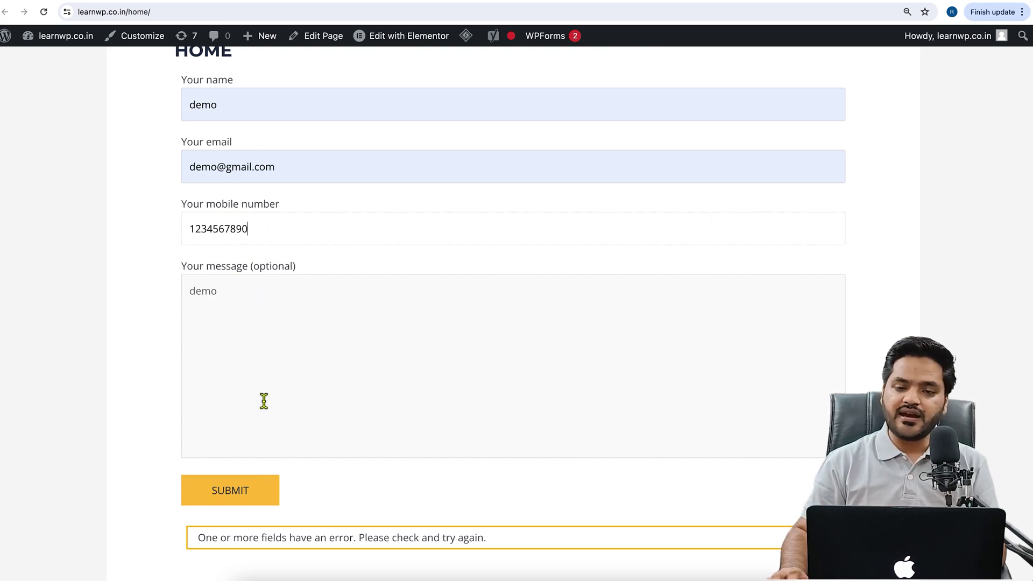
# Submit the ten-digit form, highlight the thank-you message, and refresh Gmail for the notification.
pyautogui.click(233, 489)
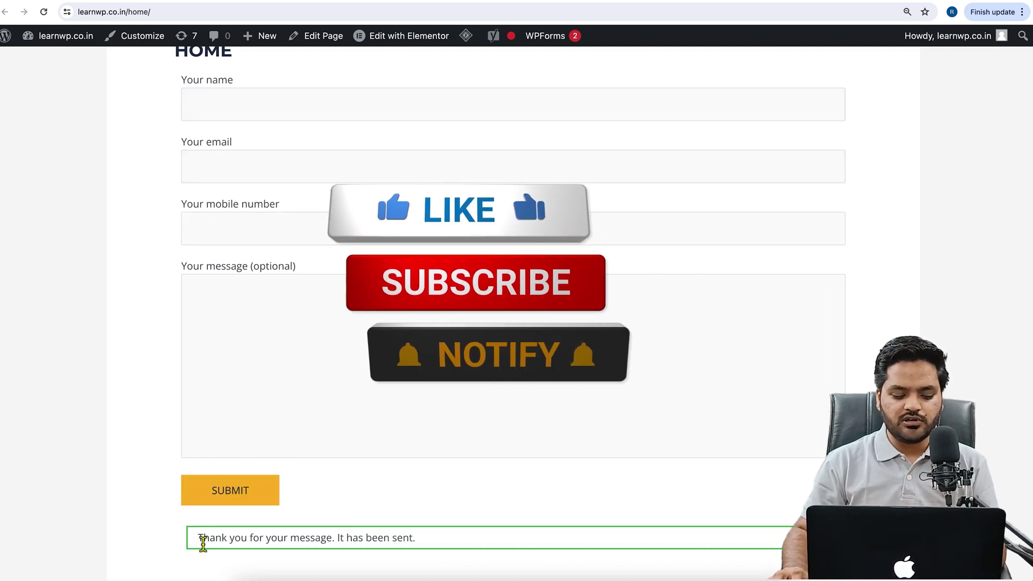
pyautogui.moveTo(199, 538); pyautogui.dragTo(455, 543)
pyautogui.click(382, 5)
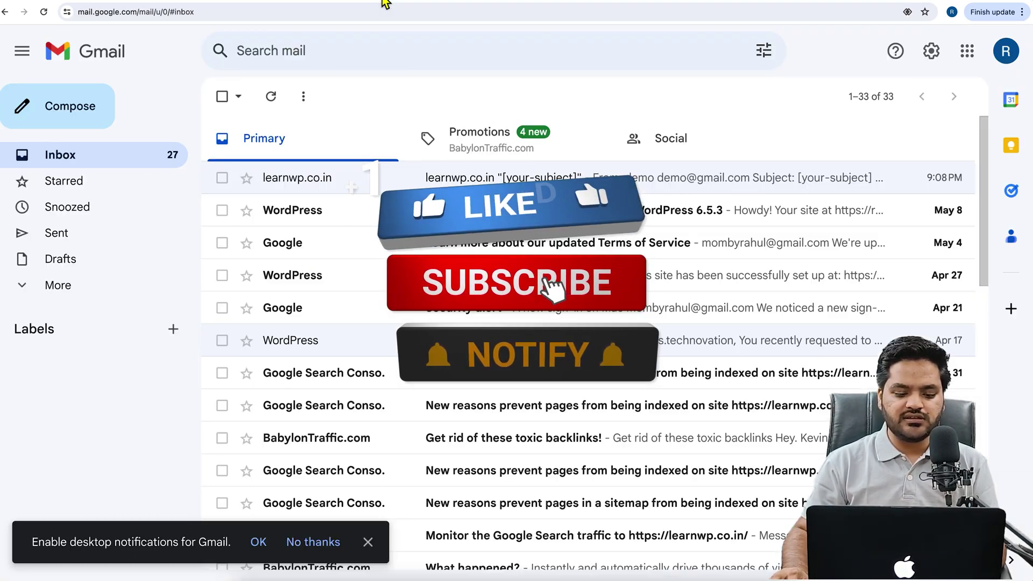
pyautogui.click(271, 97)
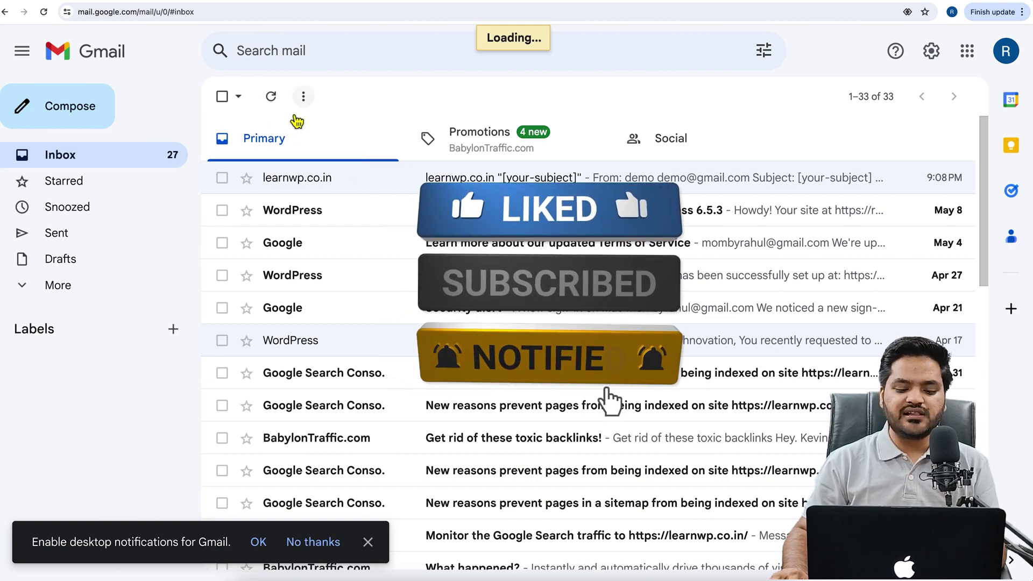